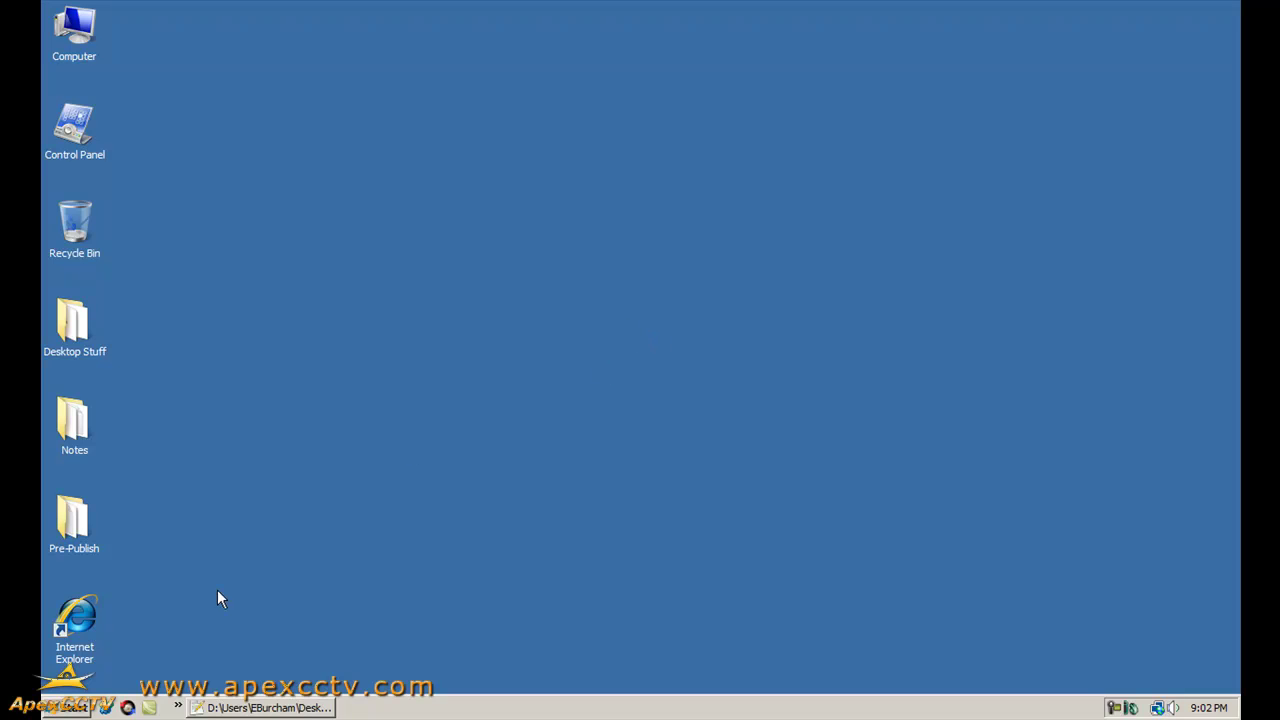
Step: Launch Internet Explorer, go to the router's address 192.168.1.3 and log in with the saved admin credentials
double_click(77, 615)
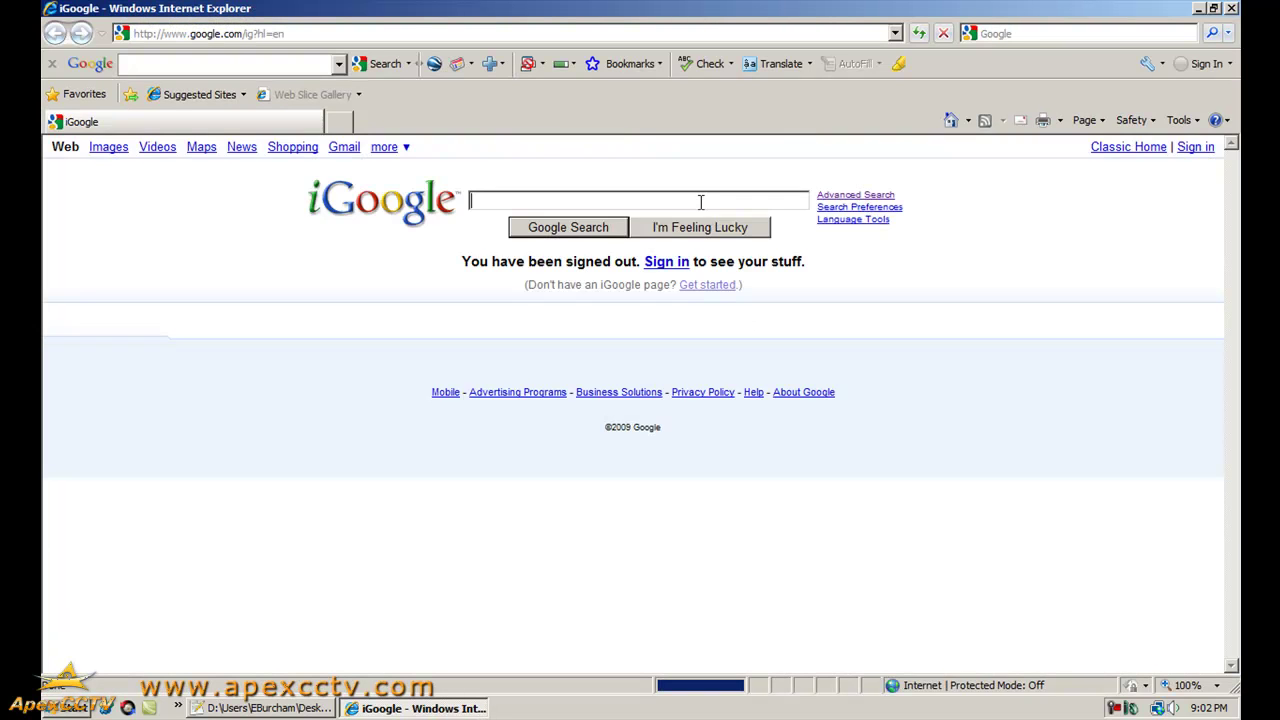
click(530, 39)
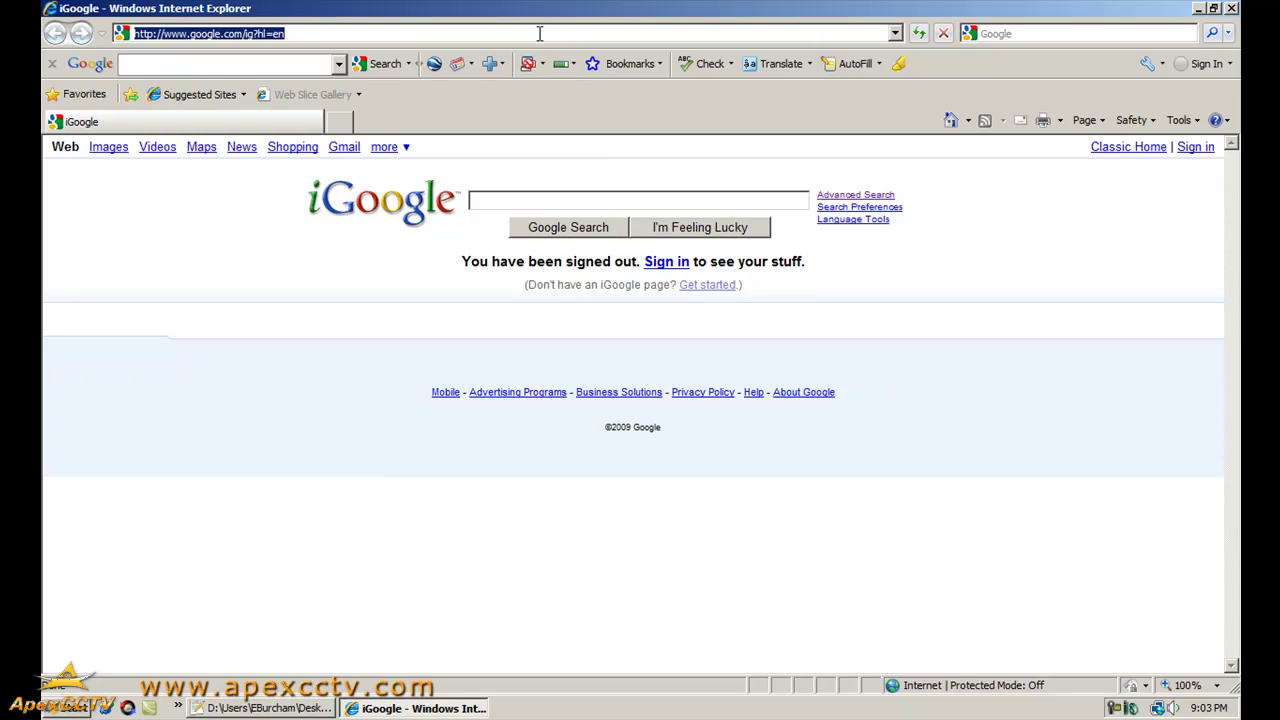
text(192.168)
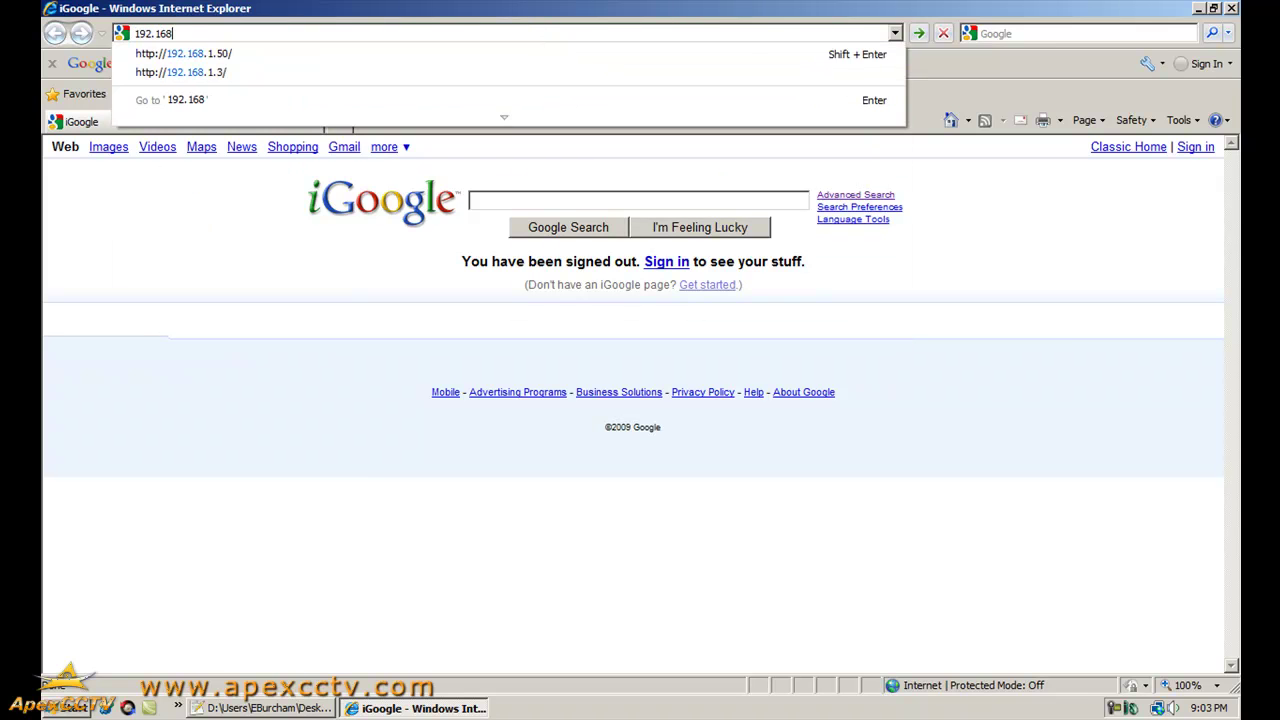
text(.1.3)
key(Return)
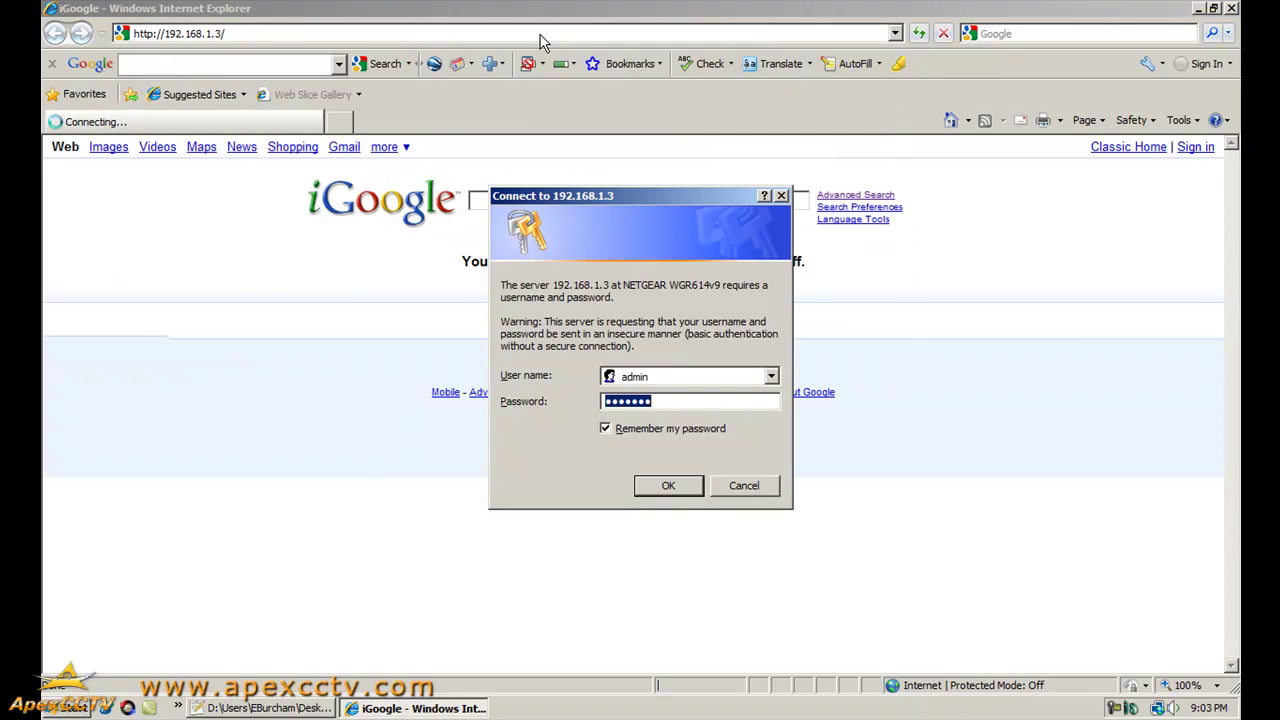
click(668, 488)
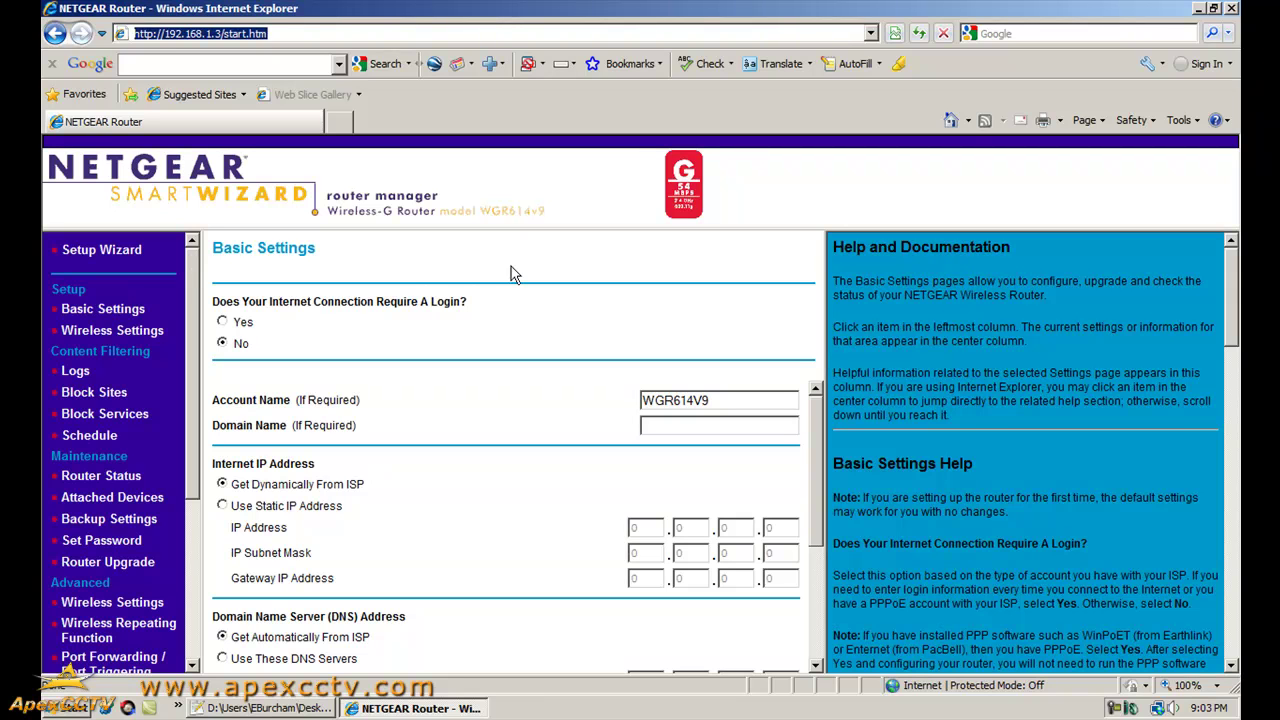
Step: Review the Internet IP Address options on the Basic Settings page and the router's list of settings pages
click(424, 268)
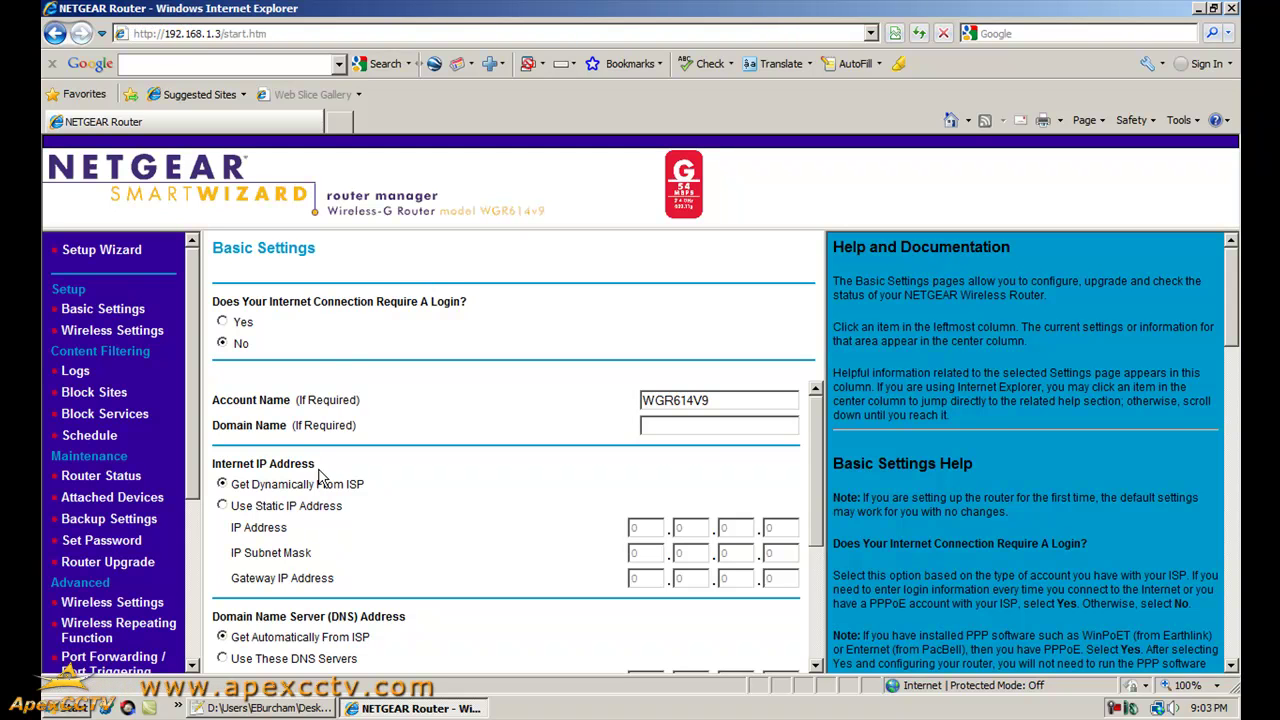
scroll(405, 460, down, 1)
scroll(407, 461, up, 1)
drag(365, 485, 238, 488)
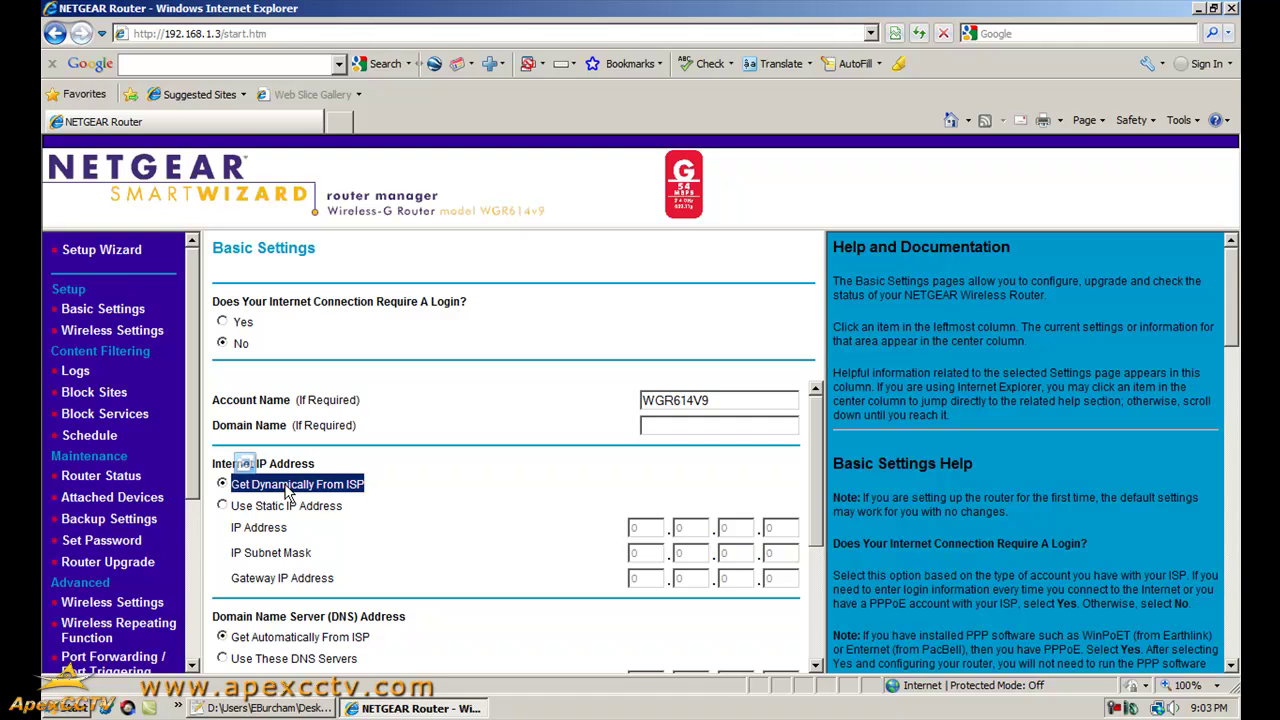
click(380, 492)
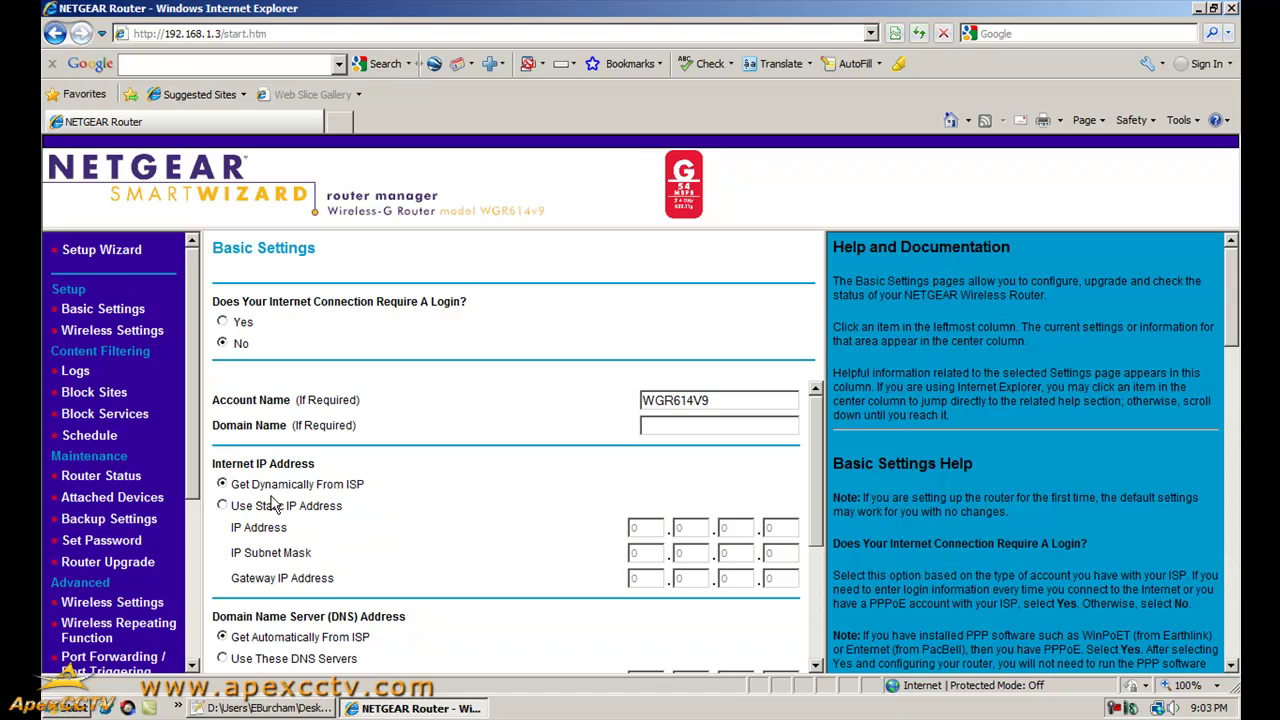
click(222, 506)
click(223, 485)
drag(193, 355, 193, 512)
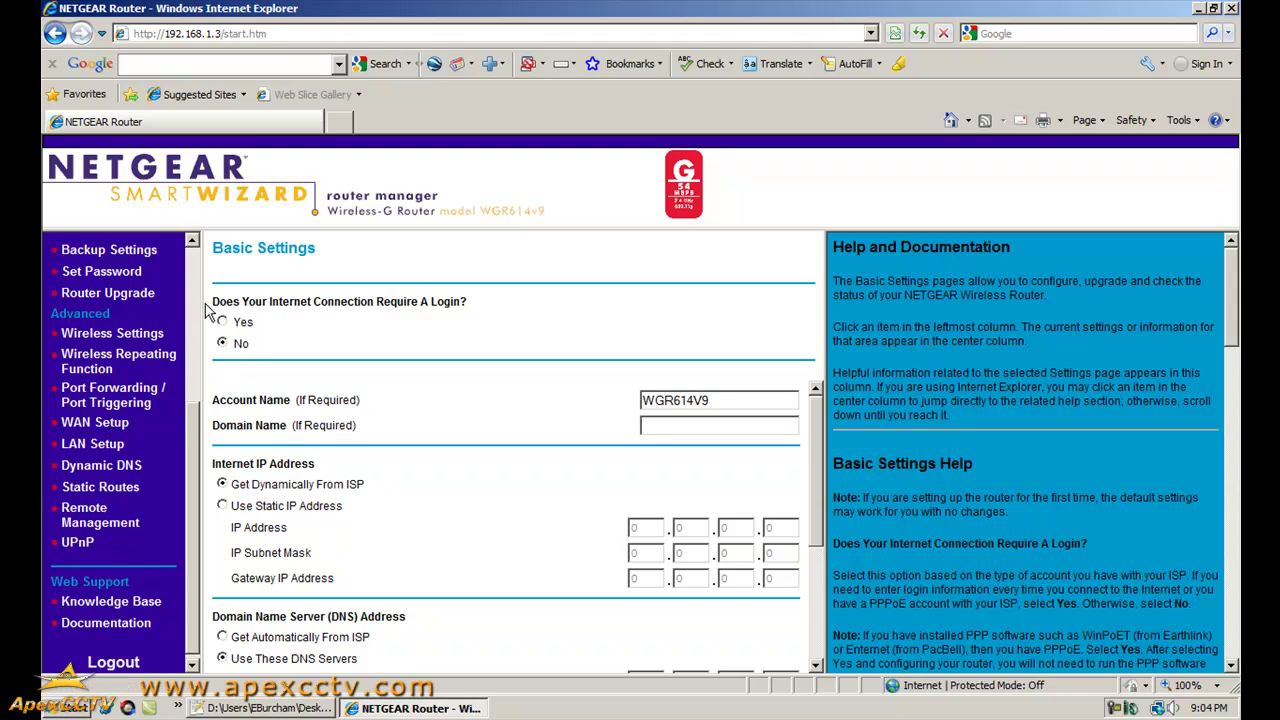
scroll(196, 270, up, 3)
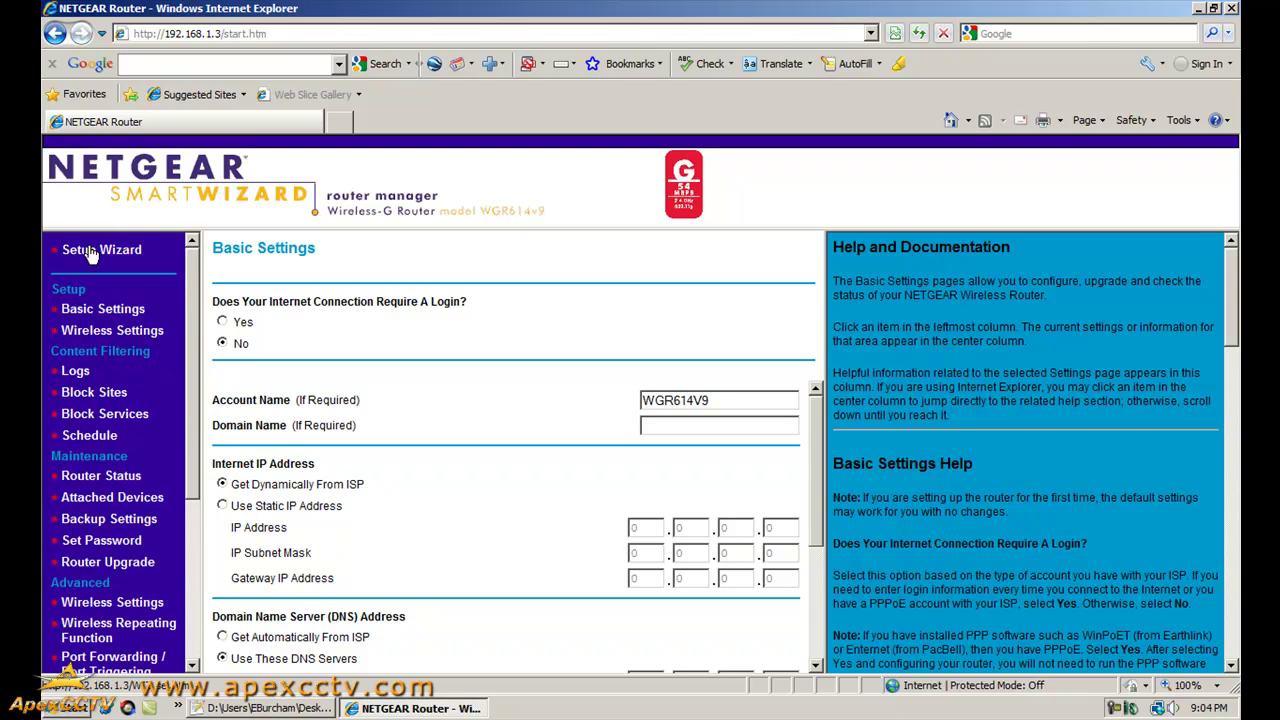
drag(196, 272, 195, 420)
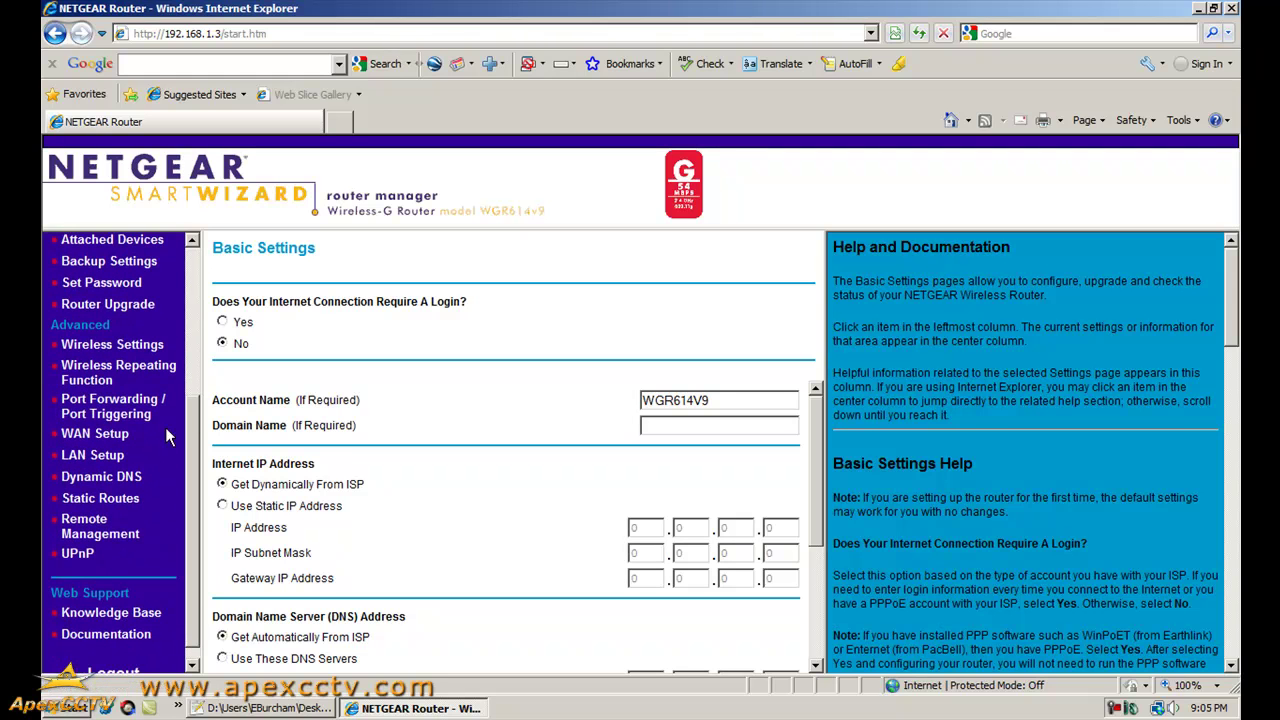
click(196, 262)
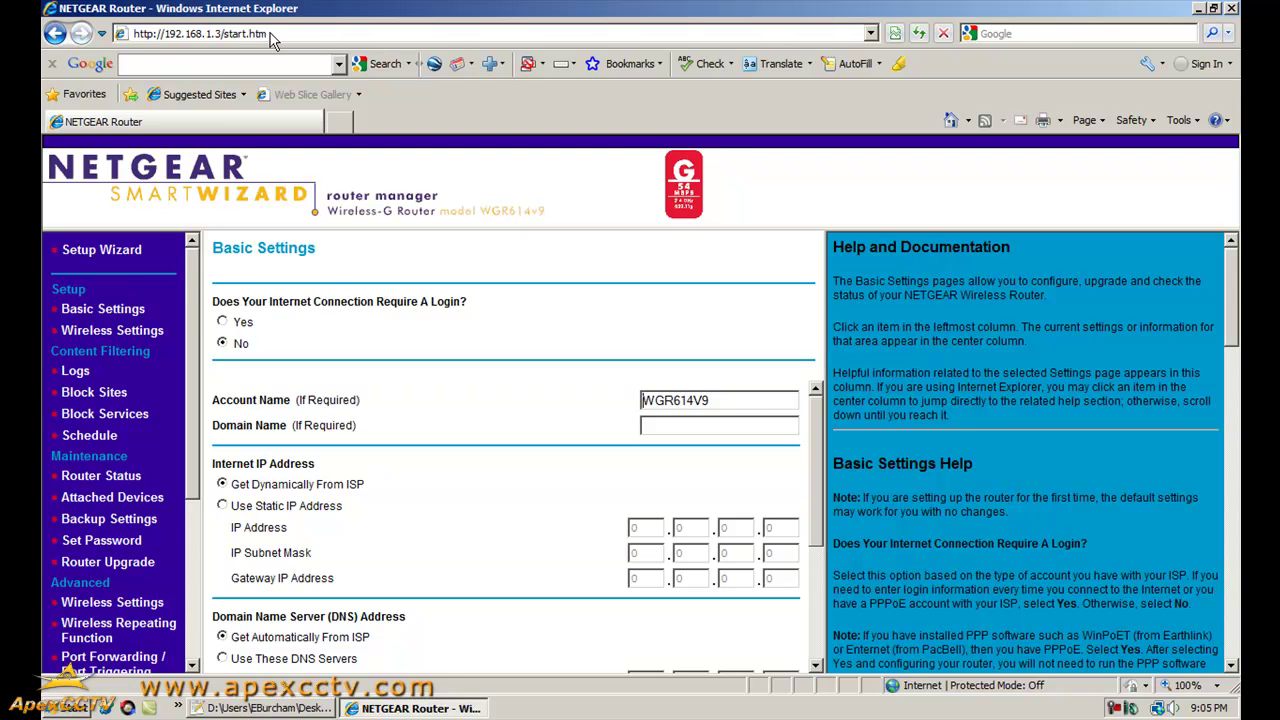
Step: Search Google for "router guides", open the PortForward.com result and bring up its Router List
click(246, 64)
text(router guid)
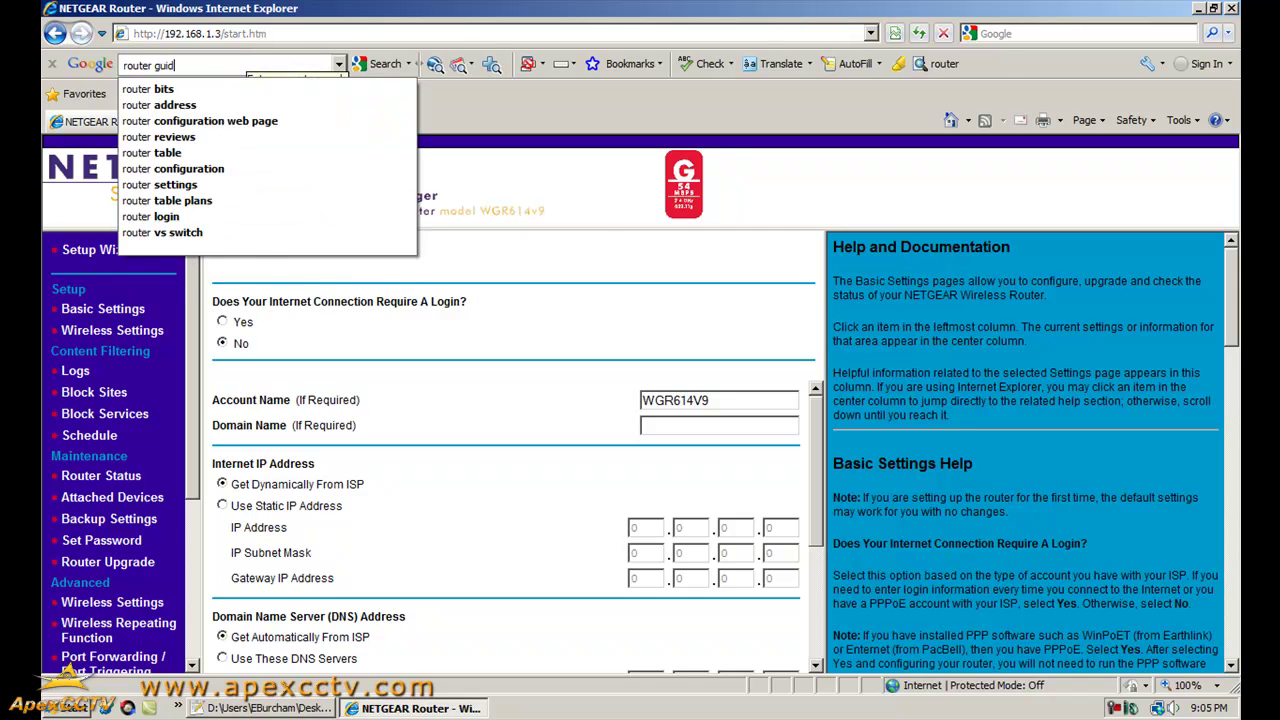
text(es)
key(Return)
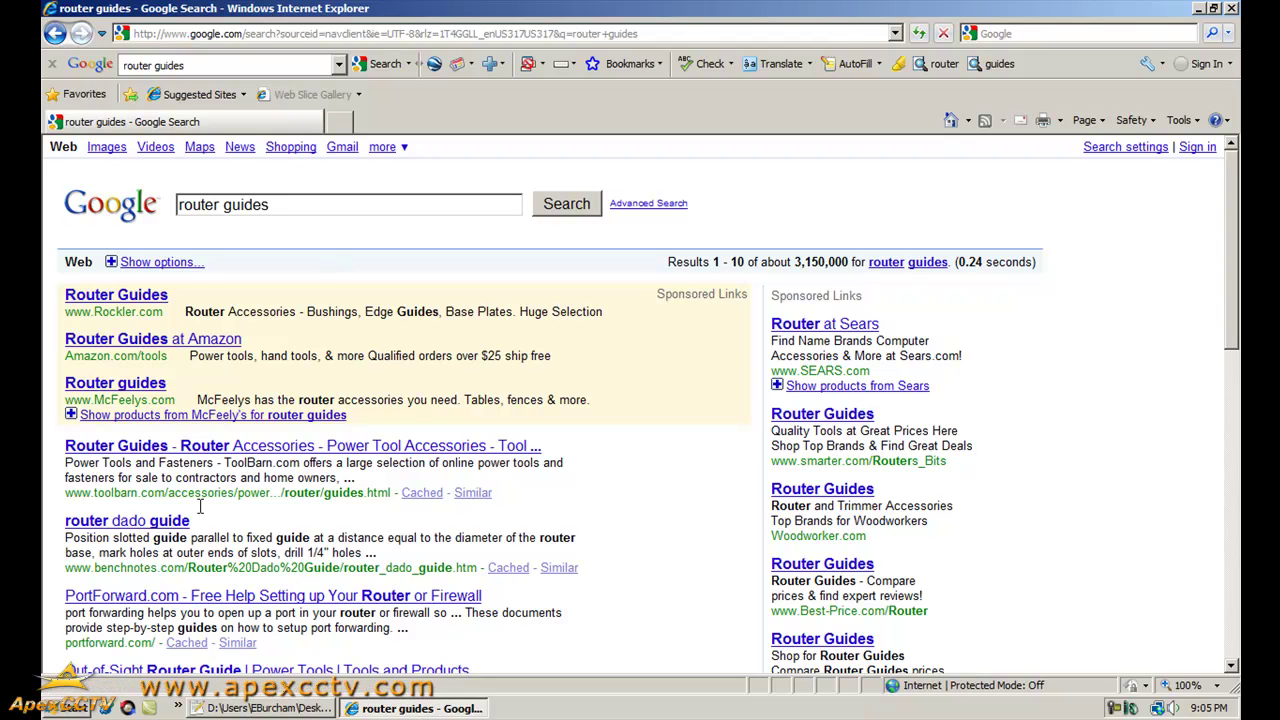
click(288, 598)
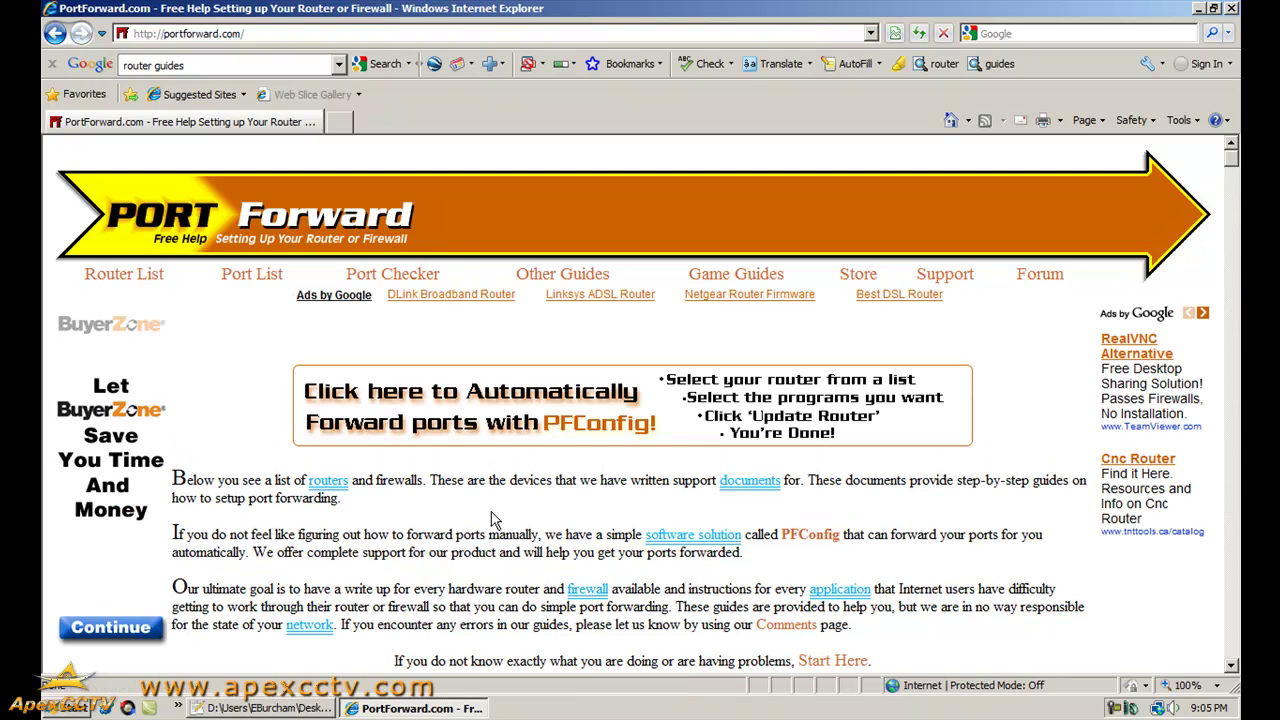
click(128, 276)
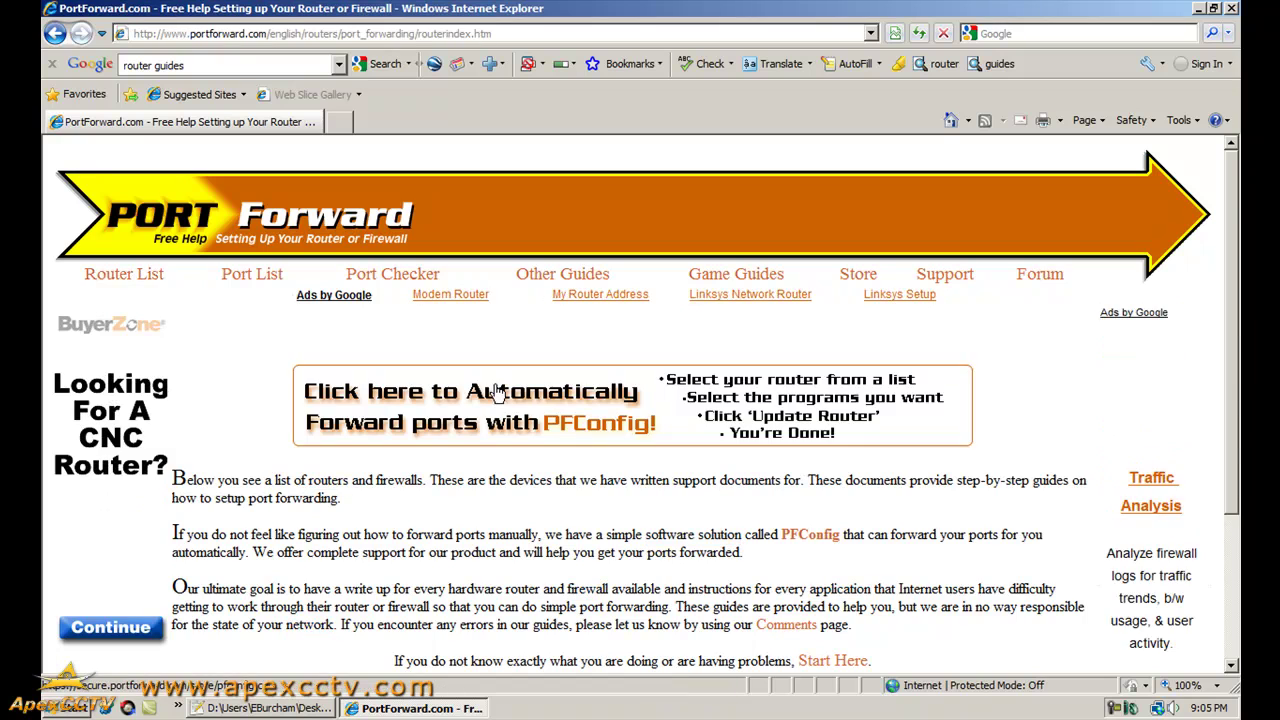
scroll(510, 422, down, 10)
scroll(539, 418, down, 10)
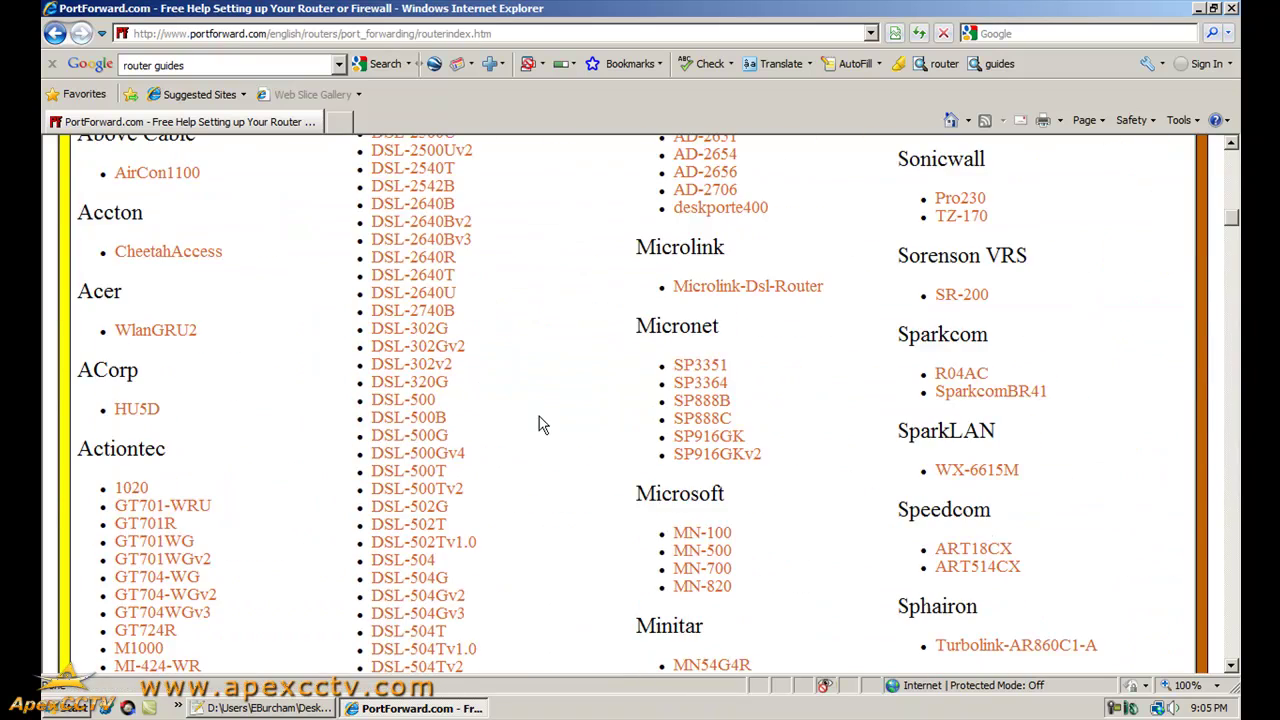
key(ctrl+f)
text(geovision)
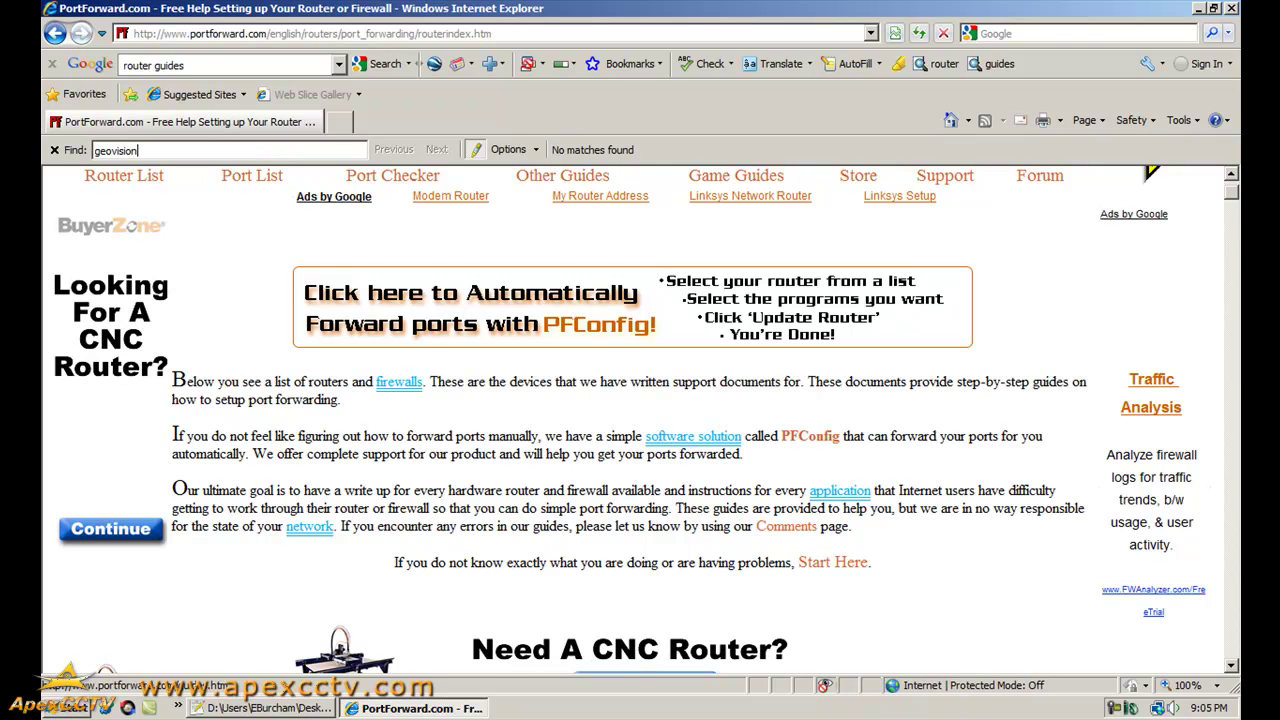
key(Escape)
Step: Find "netgear" in the router list and open the WGR614v9 guide list, skipping the advertisement
scroll(547, 519, down, 5)
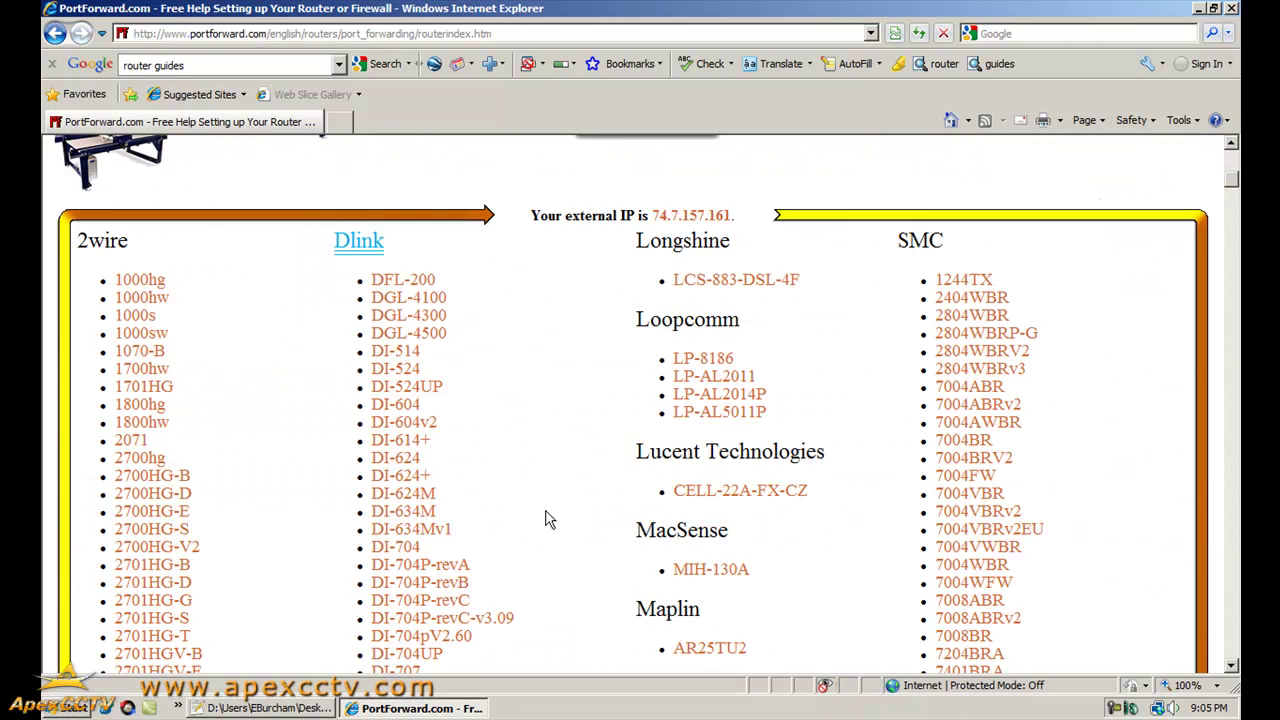
scroll(550, 520, down, 3)
key(ctrl+f)
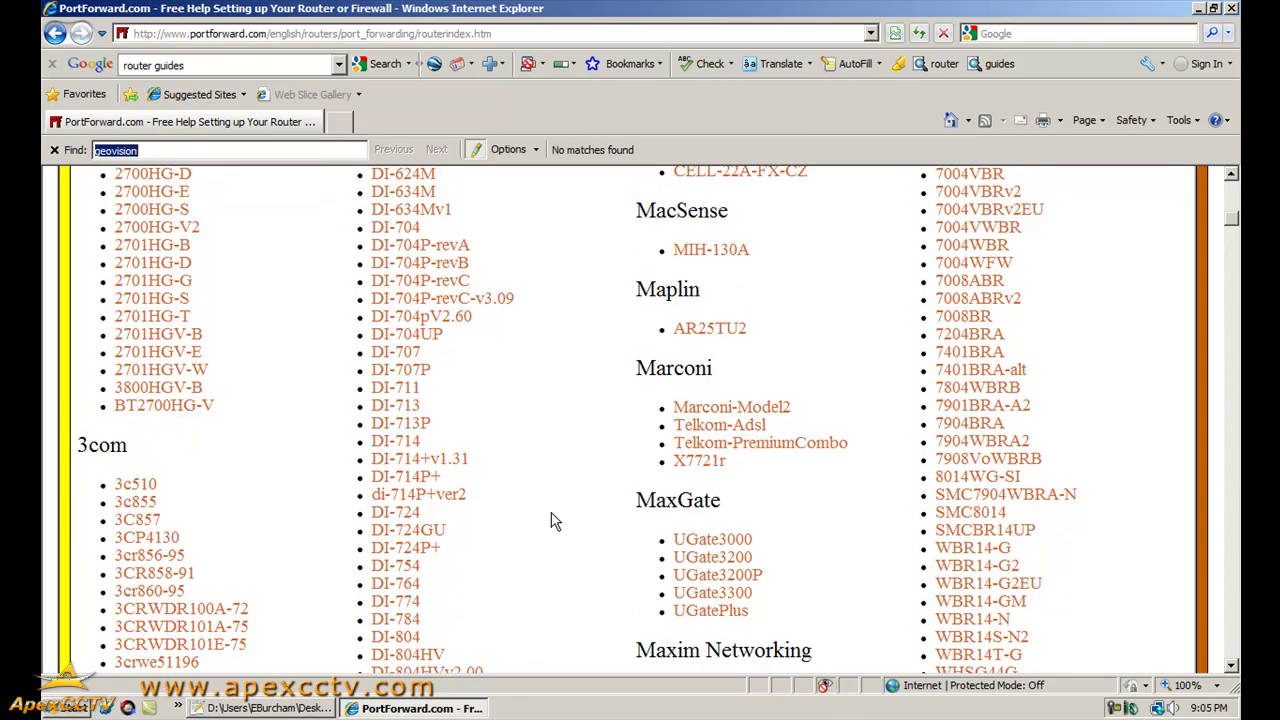
text(netgear)
key(Escape)
scroll(566, 524, down, 15)
scroll(596, 547, up, 4)
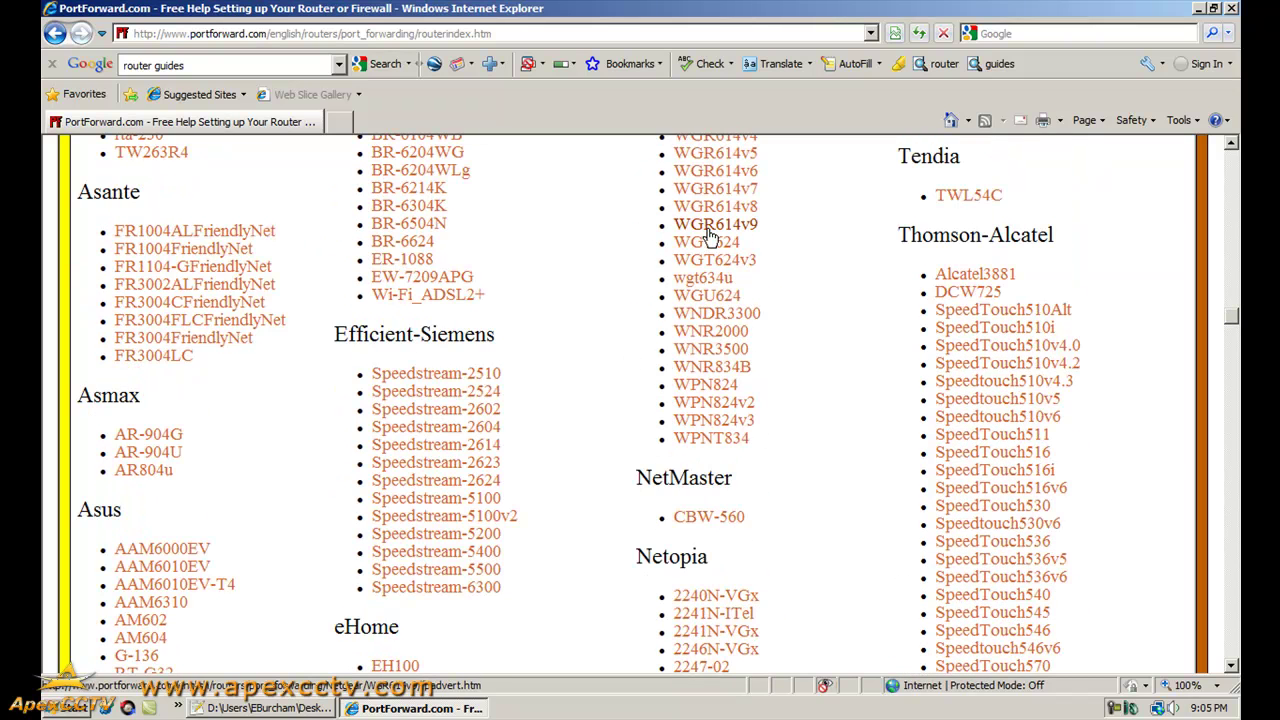
click(678, 228)
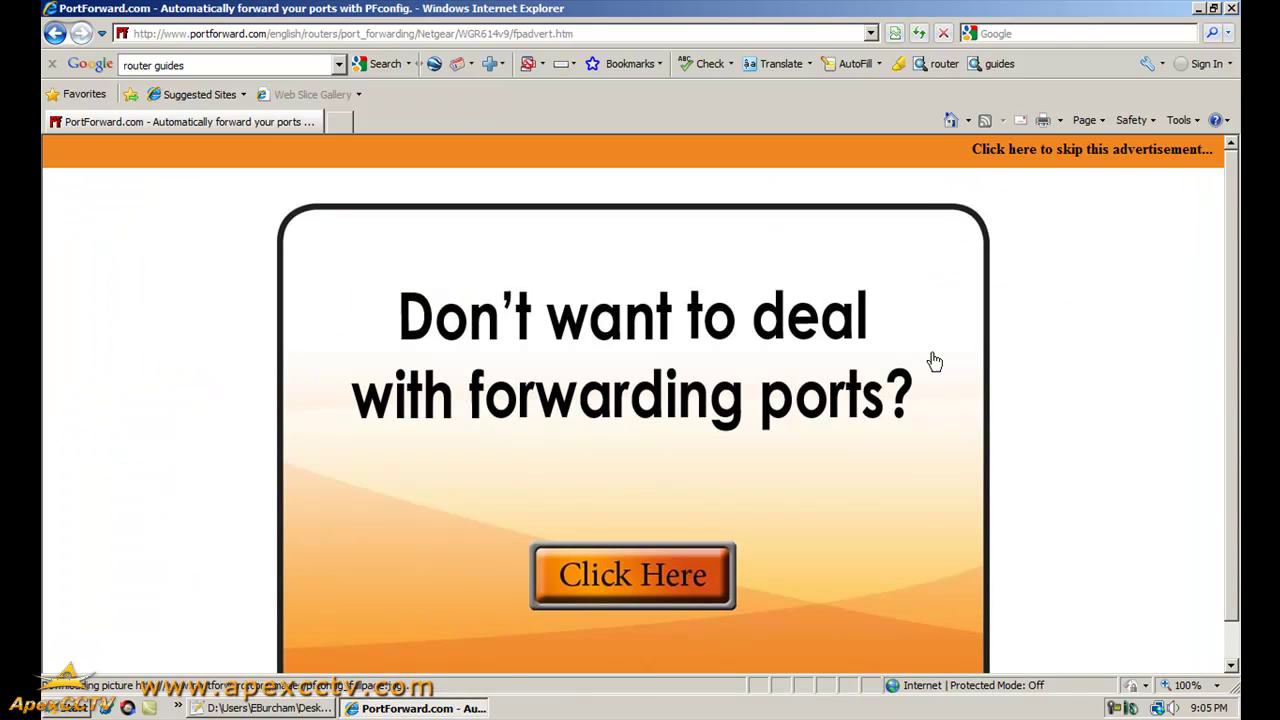
click(1003, 157)
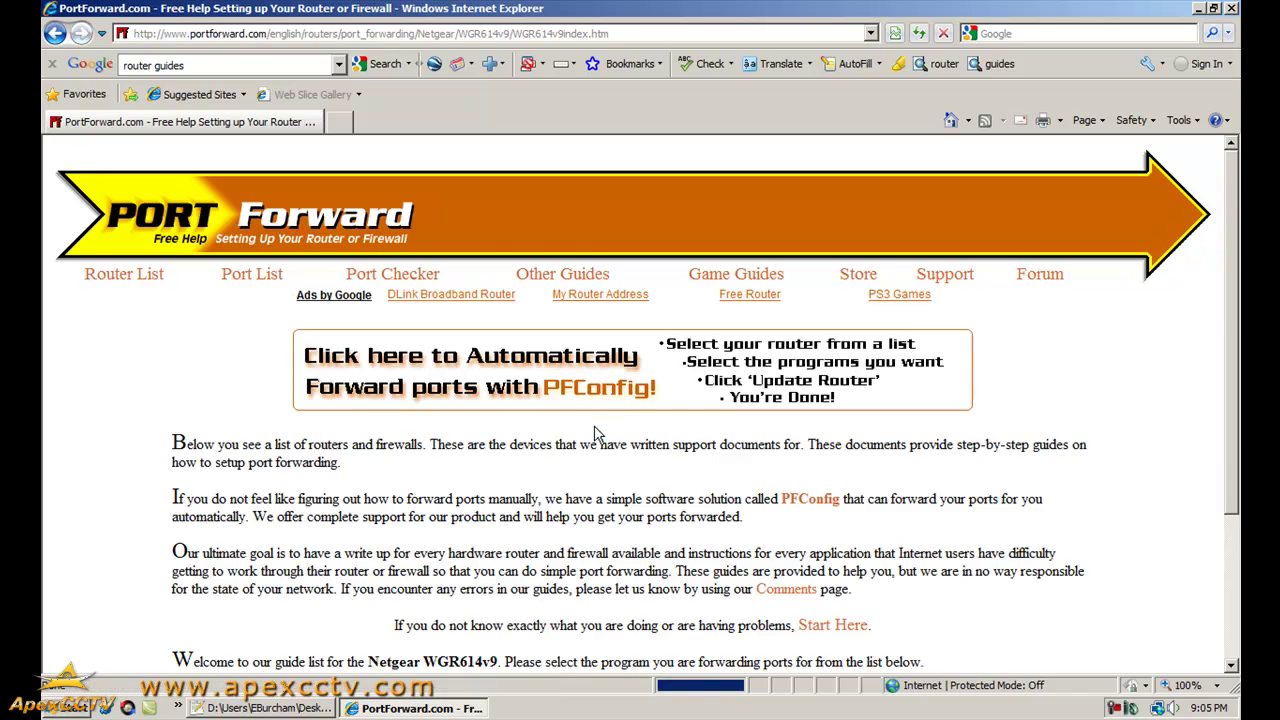
Step: Find "geovision" in the WGR614v9 program list and open the GeoVision Webcam port forwarding guide
scroll(597, 440, down, 5)
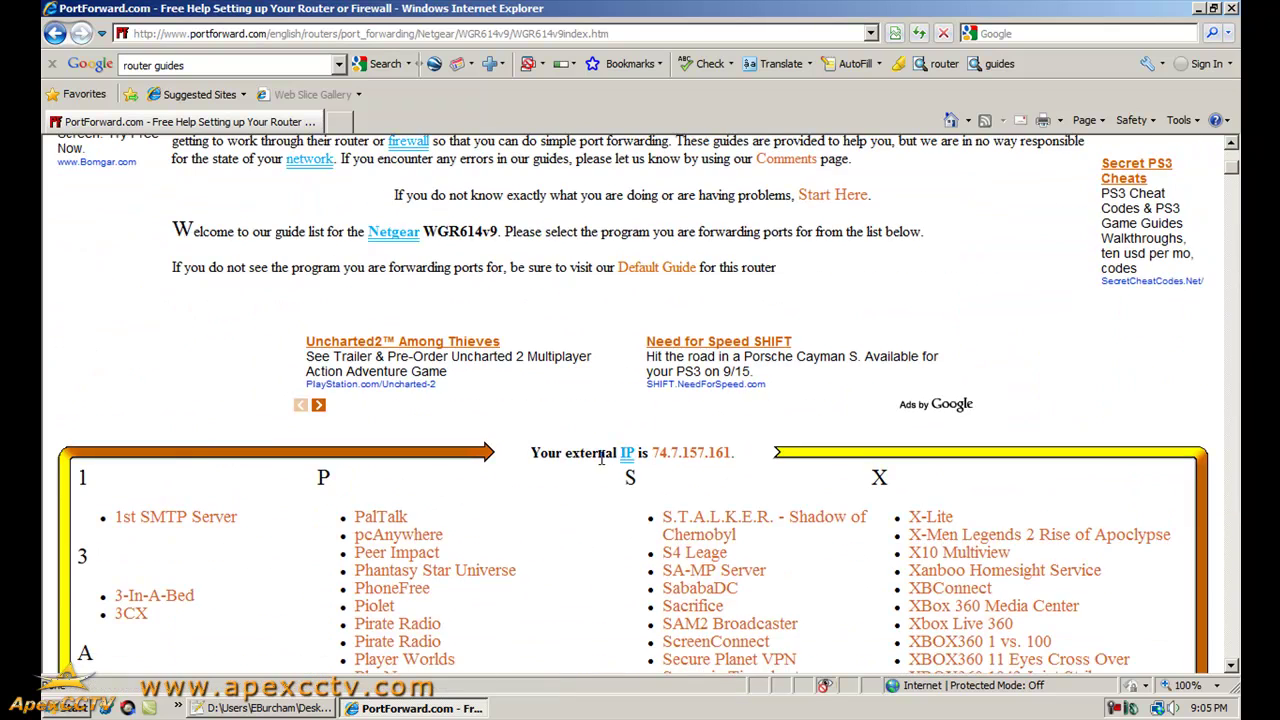
scroll(587, 480, down, 3)
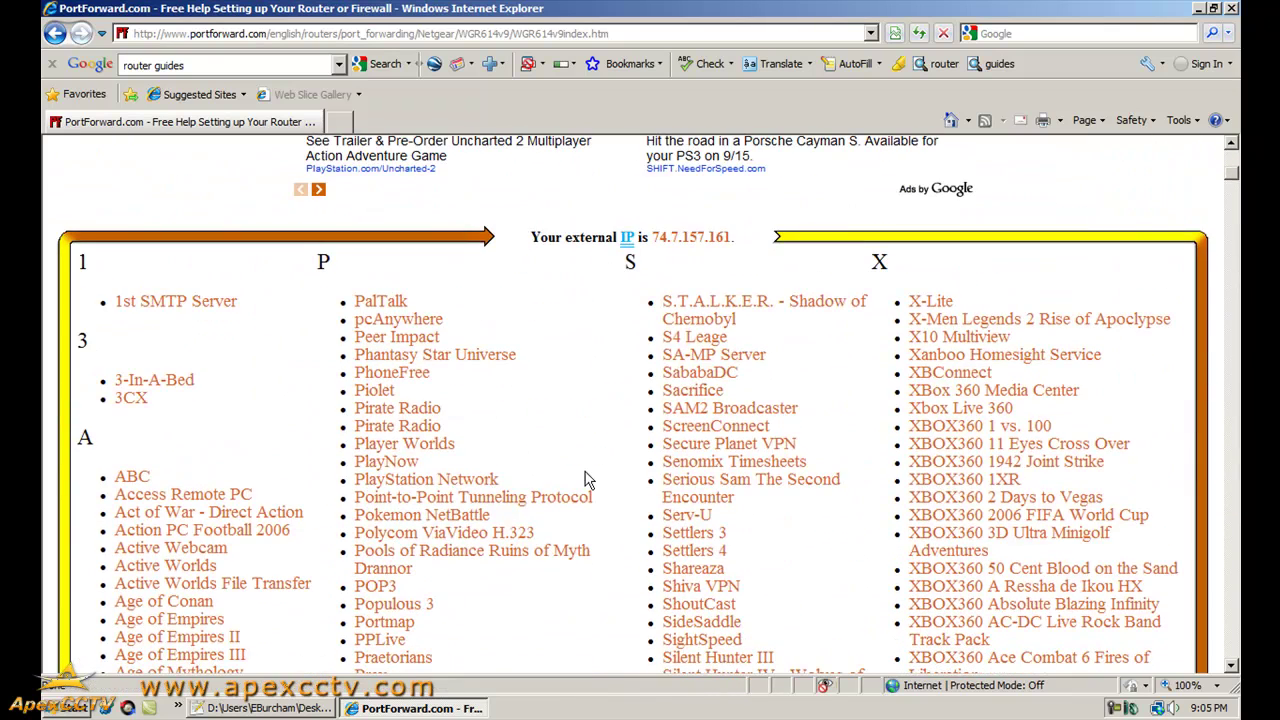
key(ctrl+f)
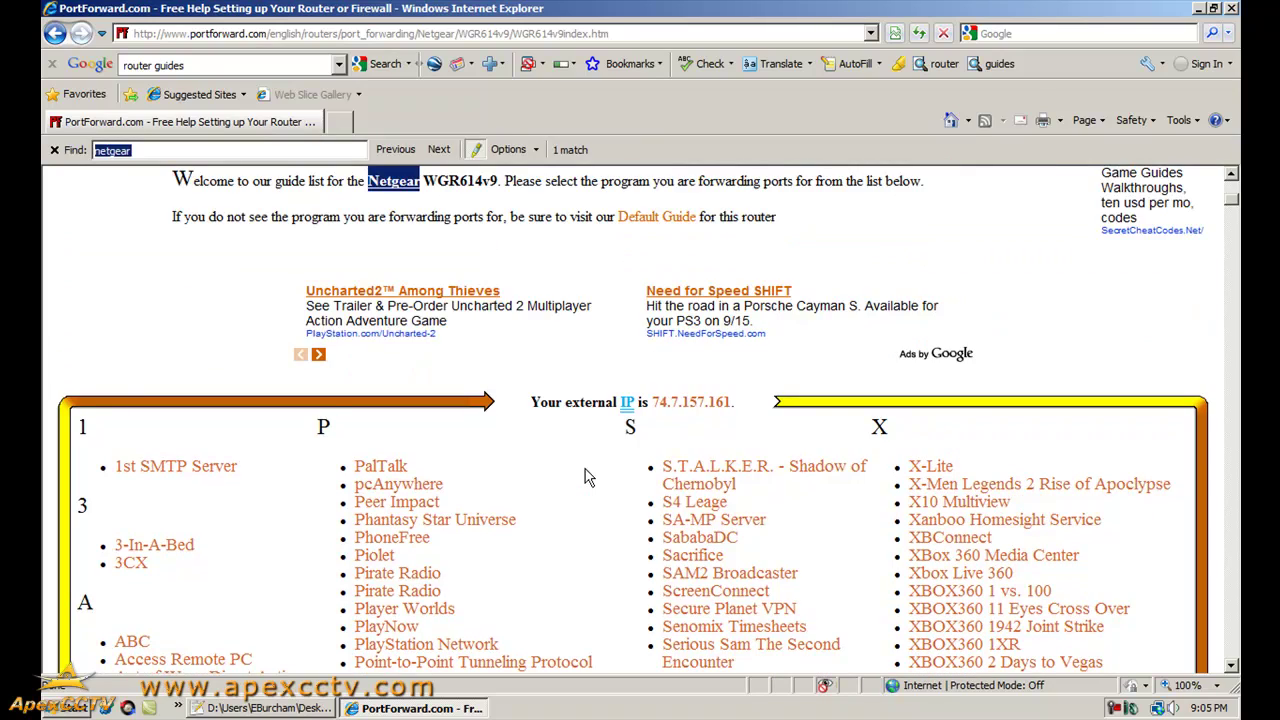
text(geovision)
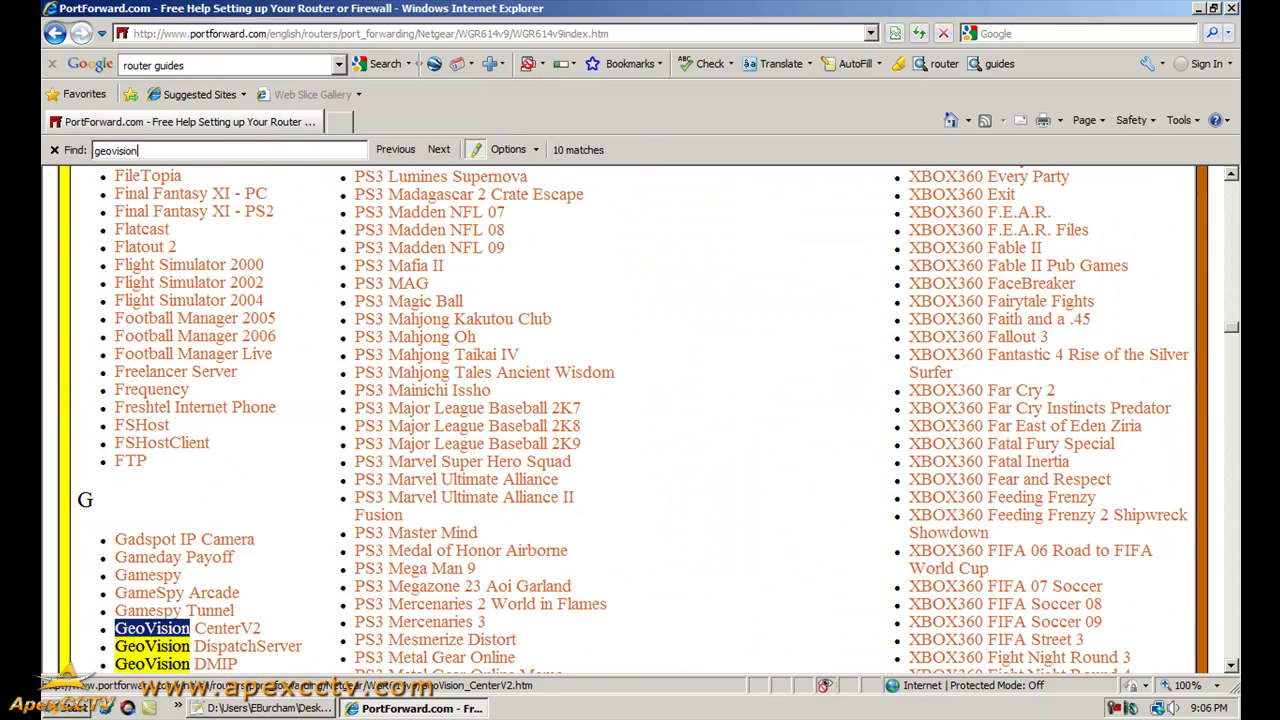
key(Escape)
scroll(587, 477, down, 2)
scroll(235, 585, down, 1)
click(208, 530)
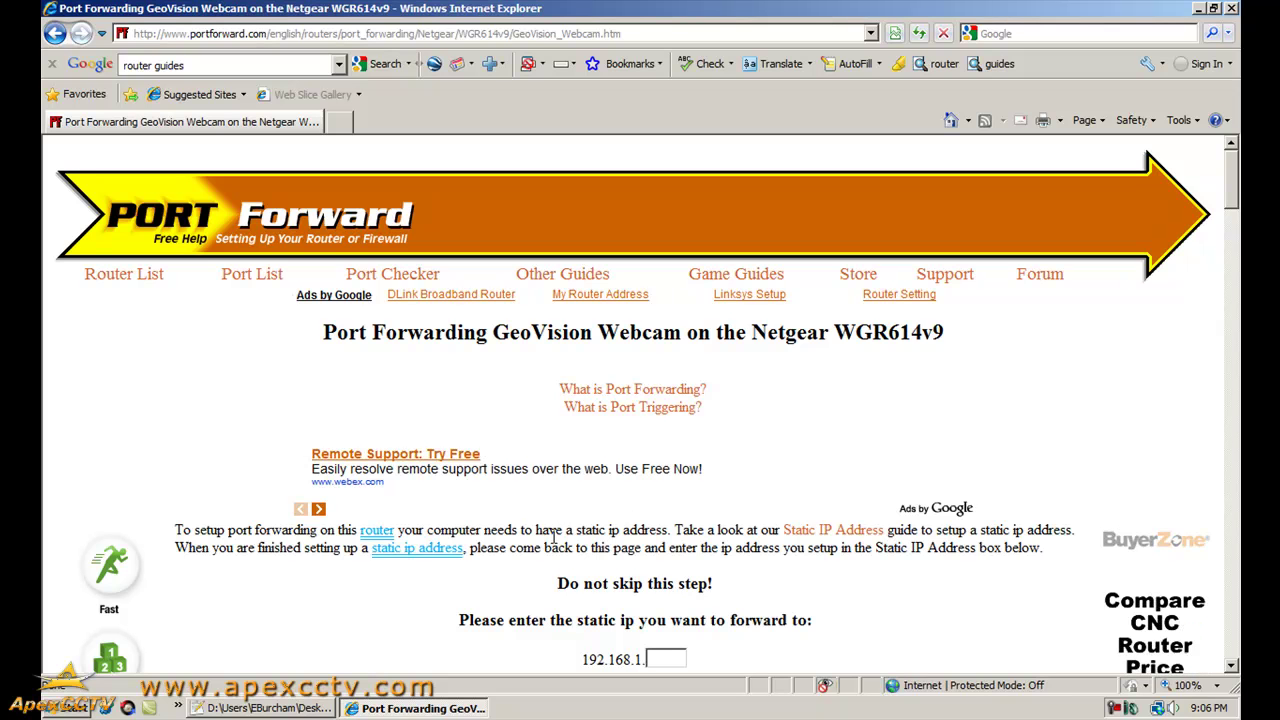
Step: Look through the GeoVision Webcam guide's login, port forwarding and custom service instructions for the Netgear WGR614v9
scroll(578, 553, down, 3)
scroll(578, 553, down, 12)
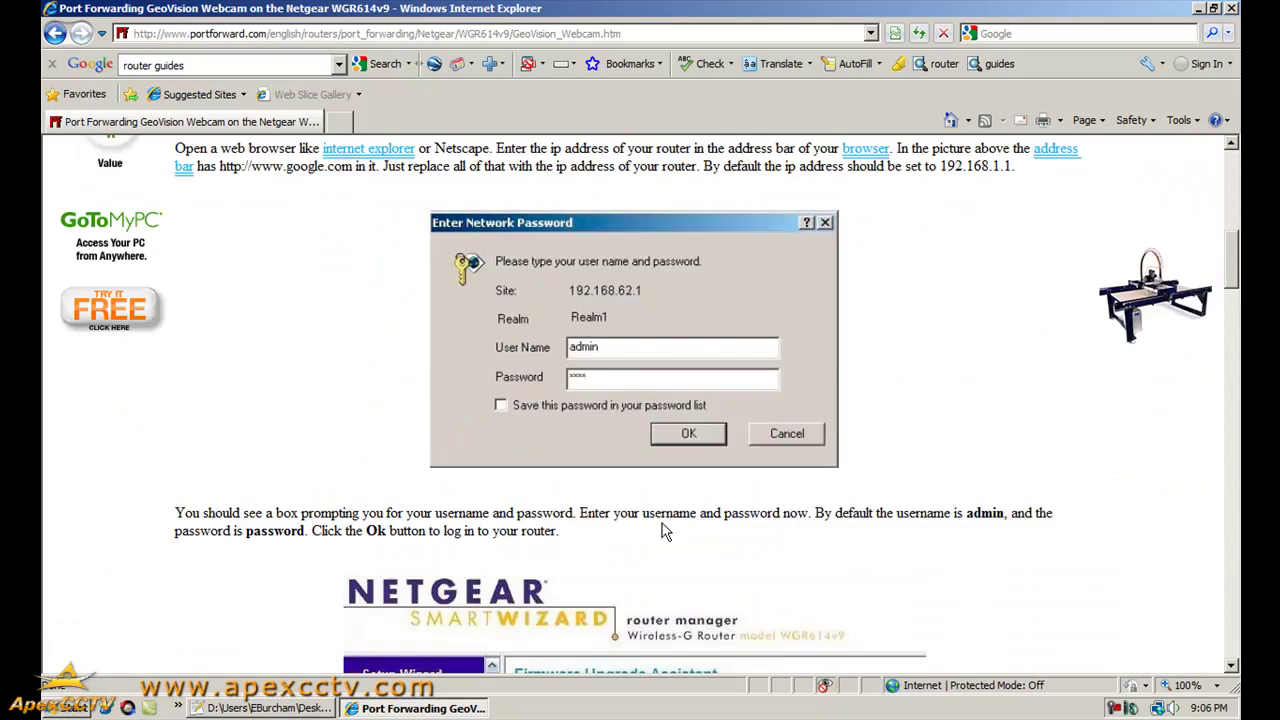
scroll(790, 500, up, 7)
scroll(790, 500, down, 10)
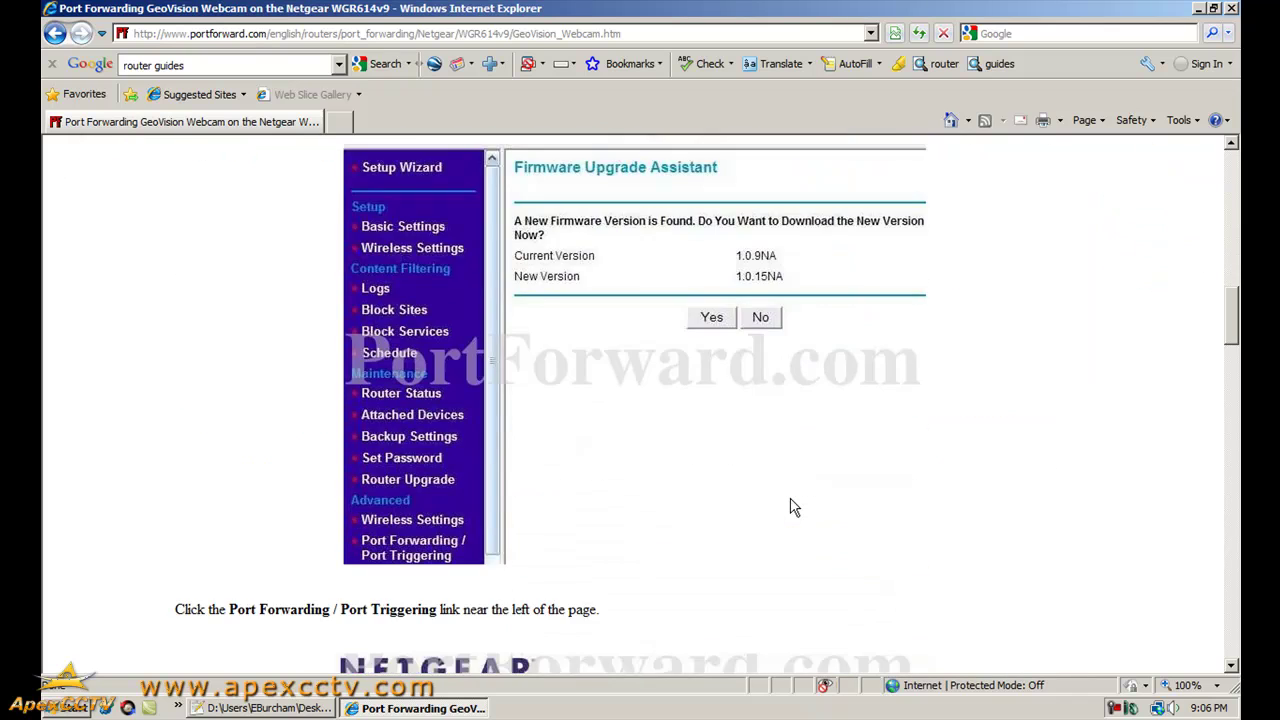
scroll(790, 507, down, 5)
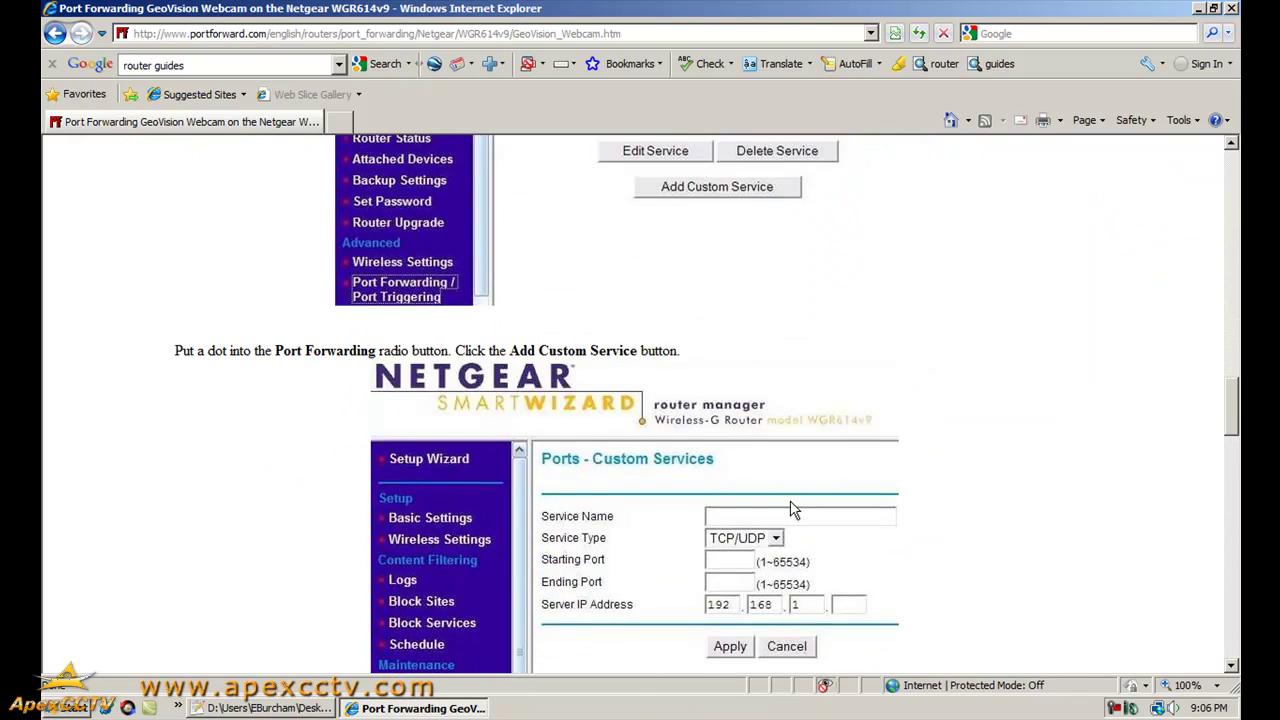
scroll(790, 510, up, 20)
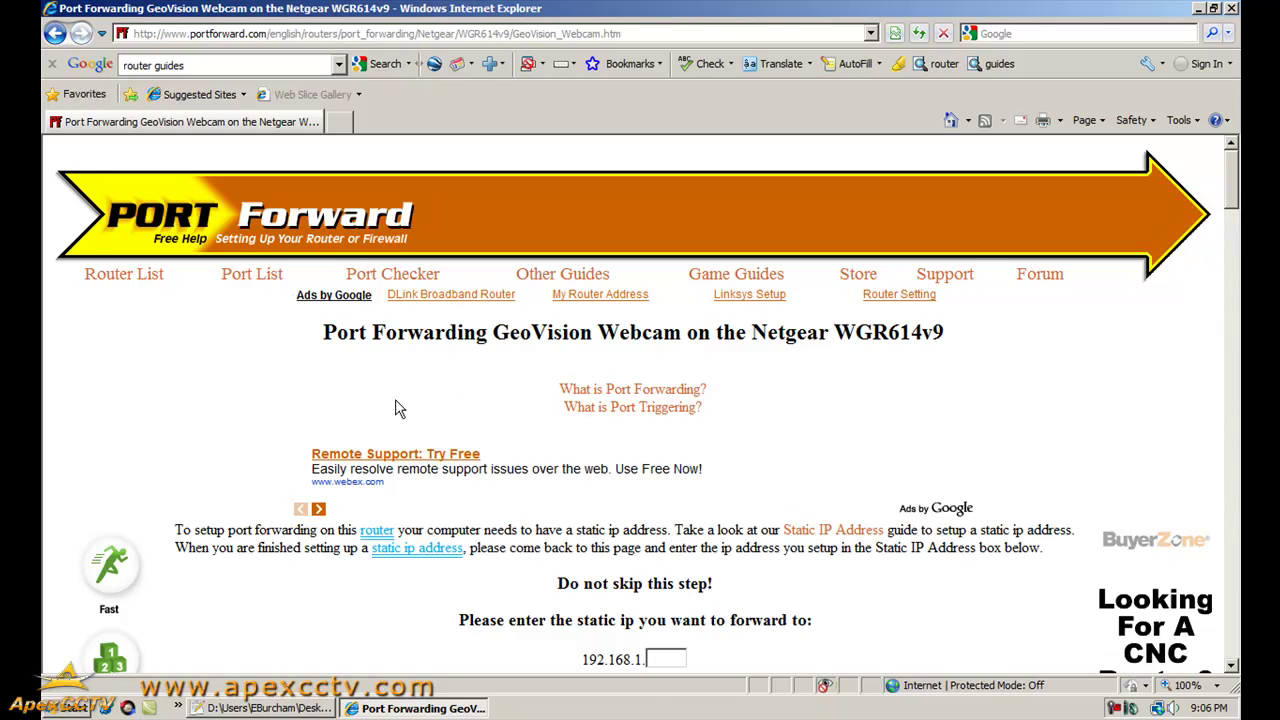
Step: Leave the guide, return to the router's configuration page at 192.168.1.3 and look over its settings menu
key(alt+Left)
click(409, 32)
text(192.168.1.3)
key(Return)
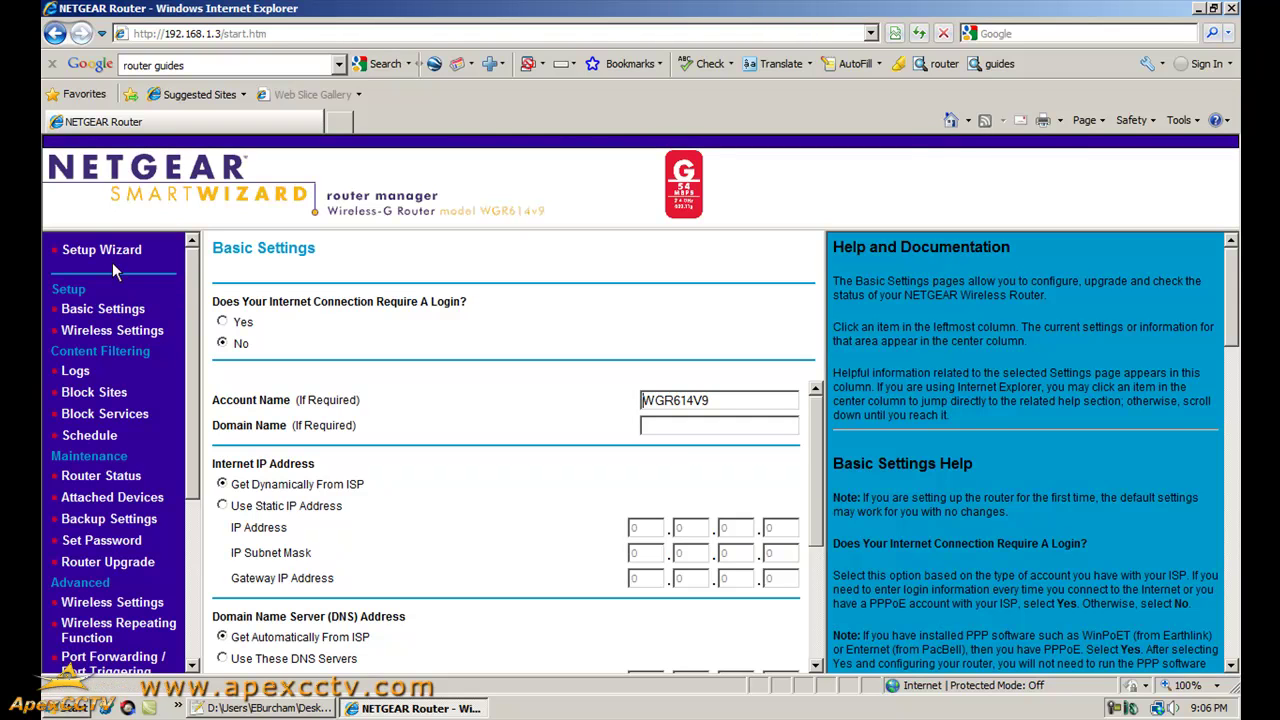
scroll(100, 350, down, 5)
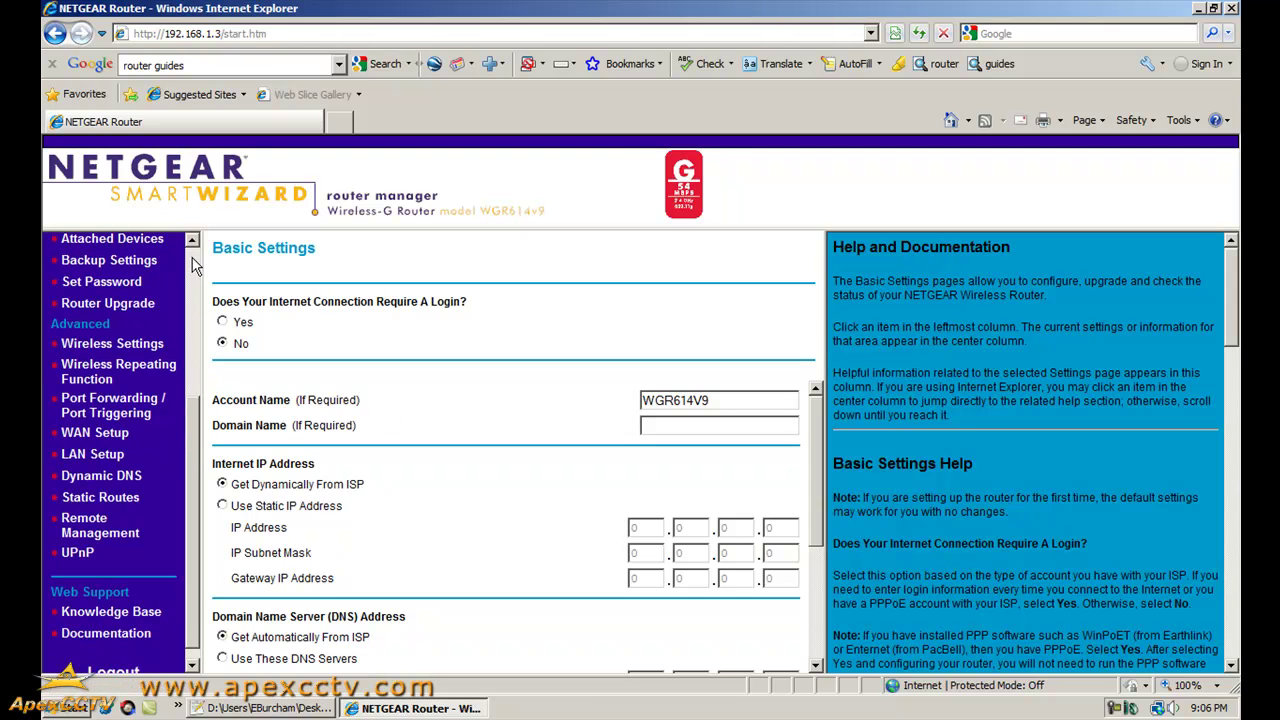
scroll(196, 264, up, 5)
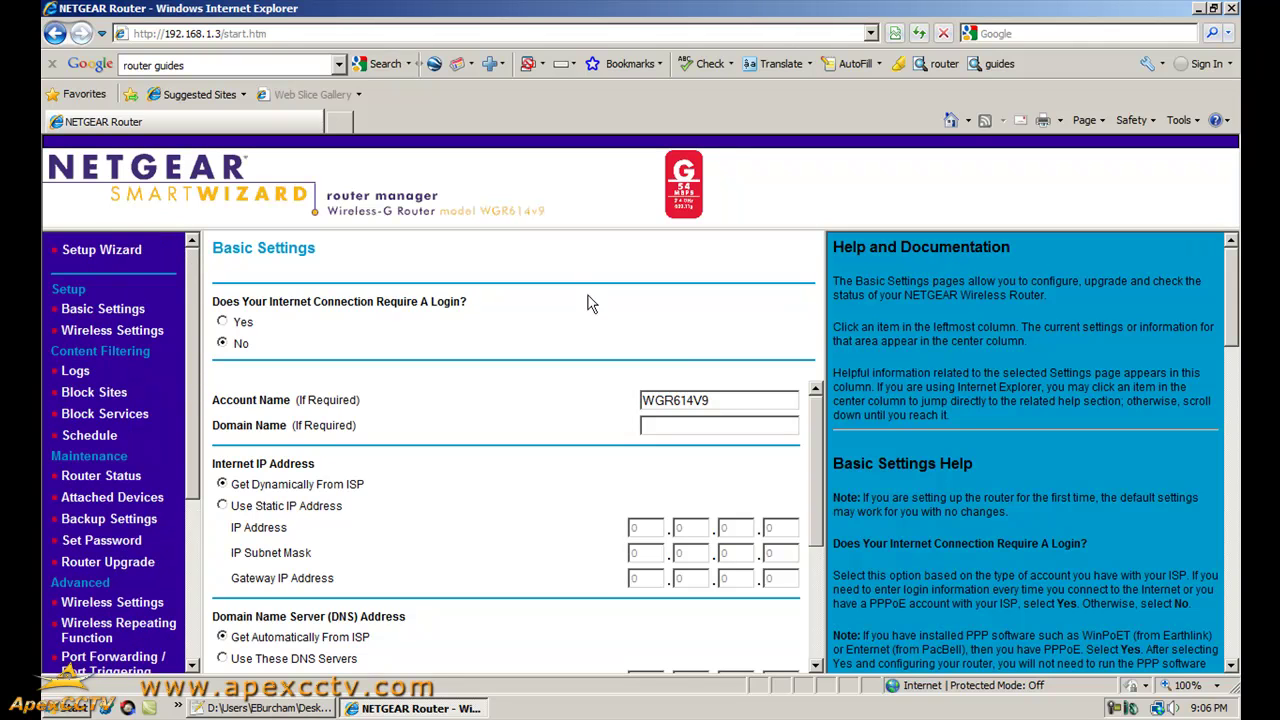